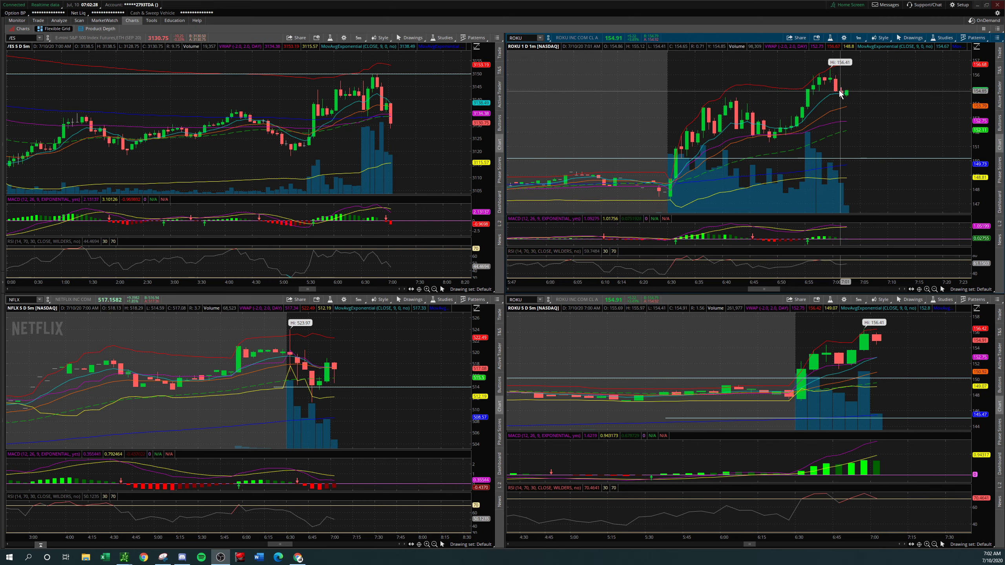
# Step: Leave the Charts grid for the Active Trader page under the Trade tab
pyautogui.click(36, 21)
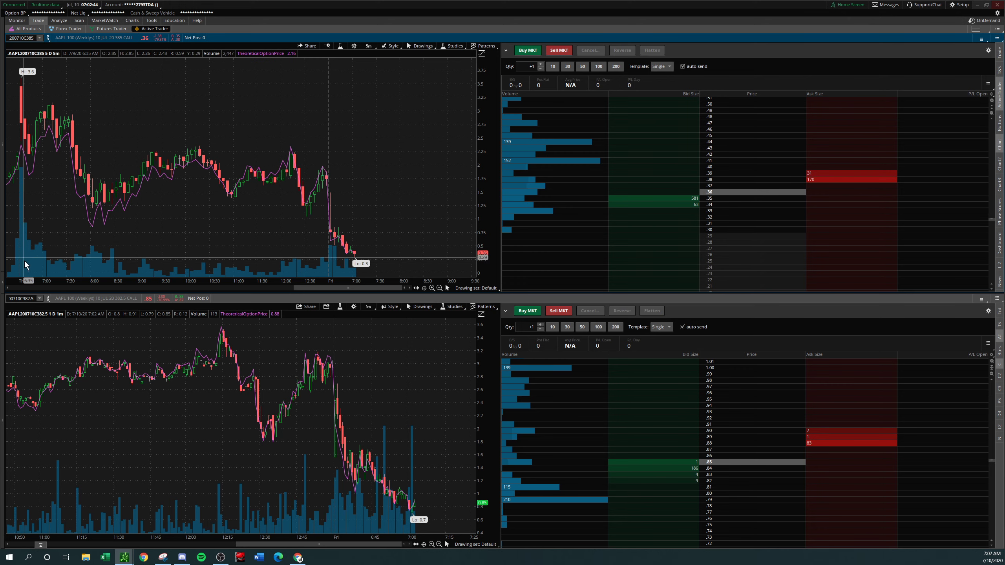
# Step: Load ROKU stock in the lower panel and send the 165 call from the option chain
pyautogui.click(24, 298)
pyautogui.press('Return')
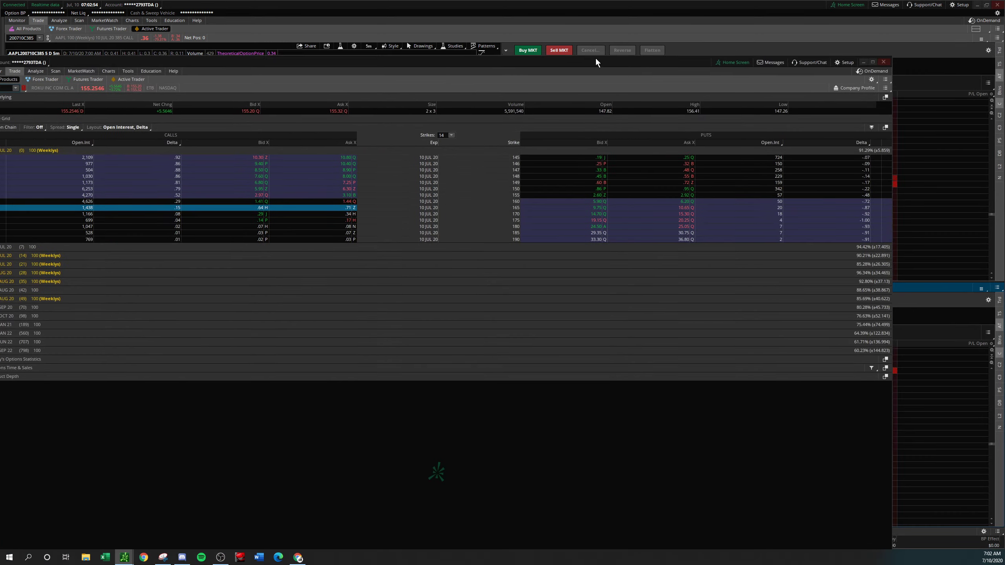
pyautogui.moveTo(597, 59); pyautogui.dragTo(697, 41)
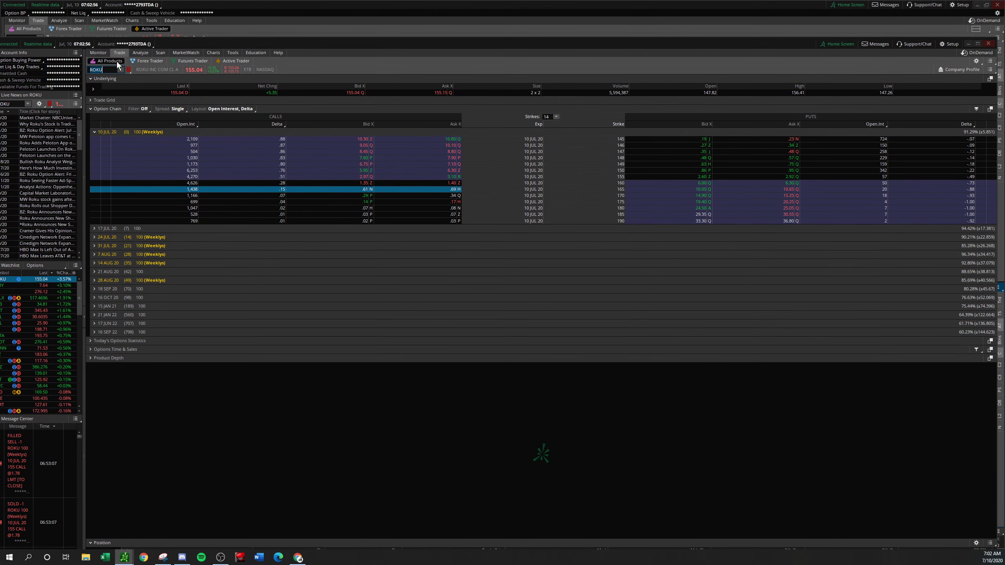
pyautogui.rightClick(192, 191)
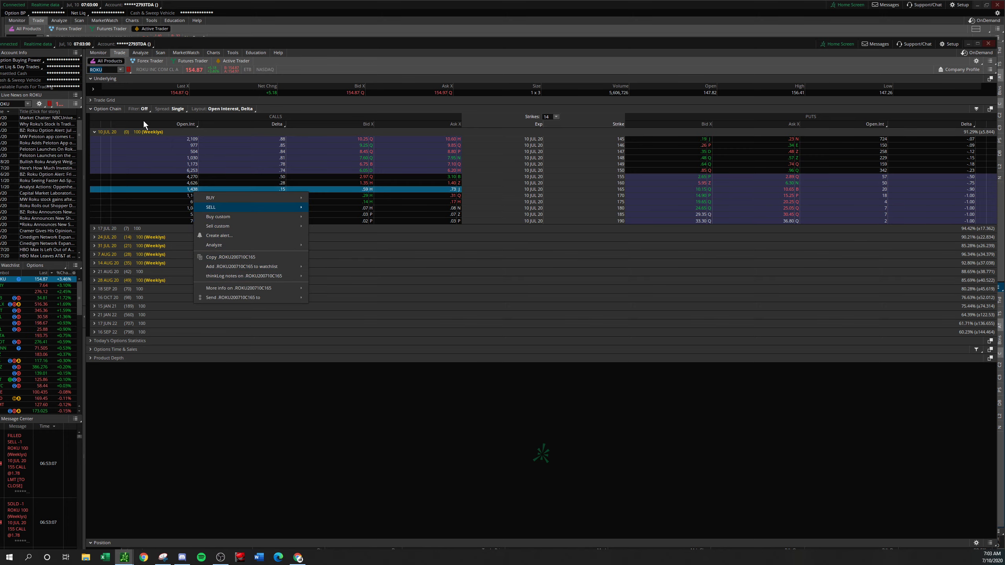
pyautogui.click(227, 62)
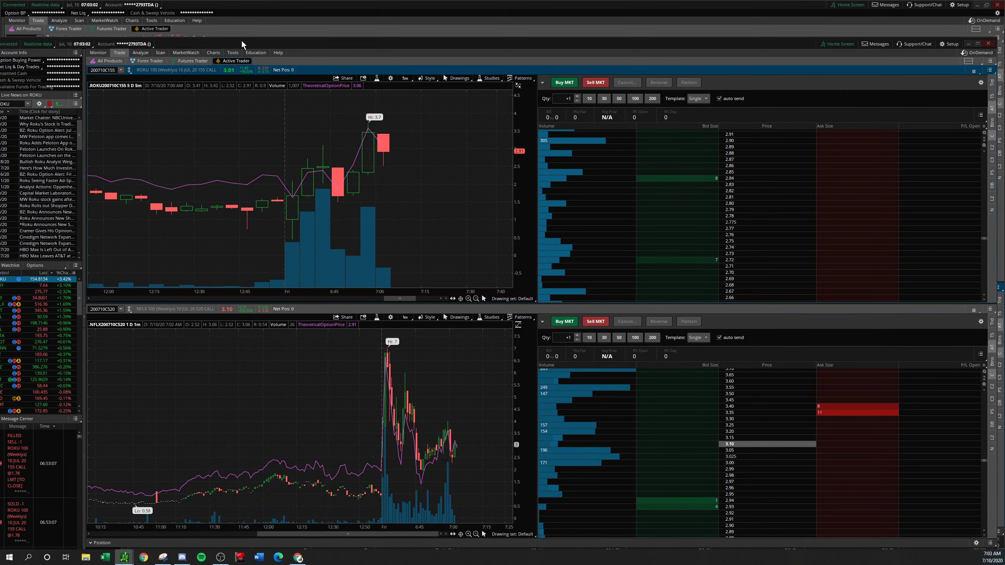
# Step: Show ROKU200710C165 in the upper Active Trader panel
pyautogui.click(241, 41)
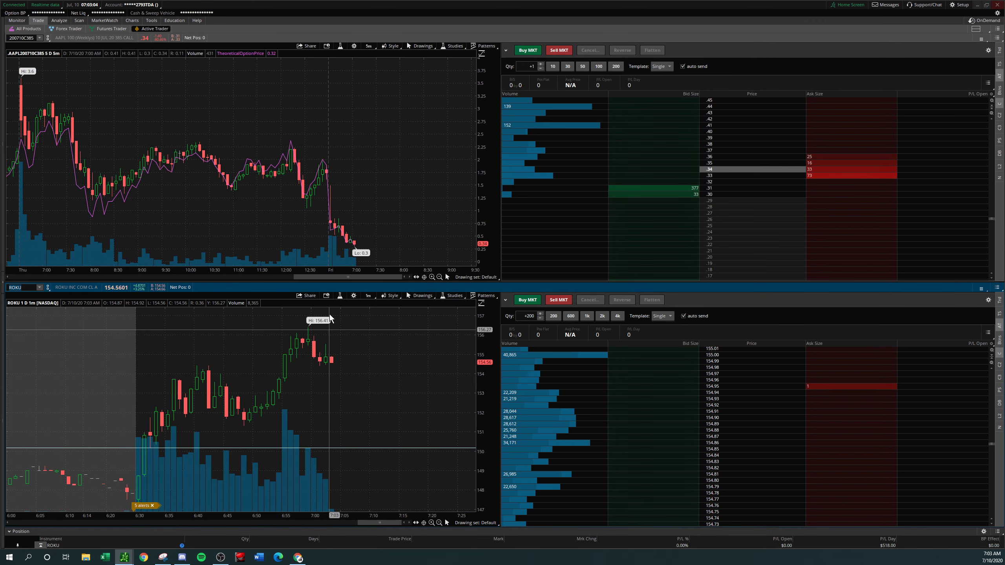
pyautogui.click(34, 37)
pyautogui.write('ROKU200710C165')
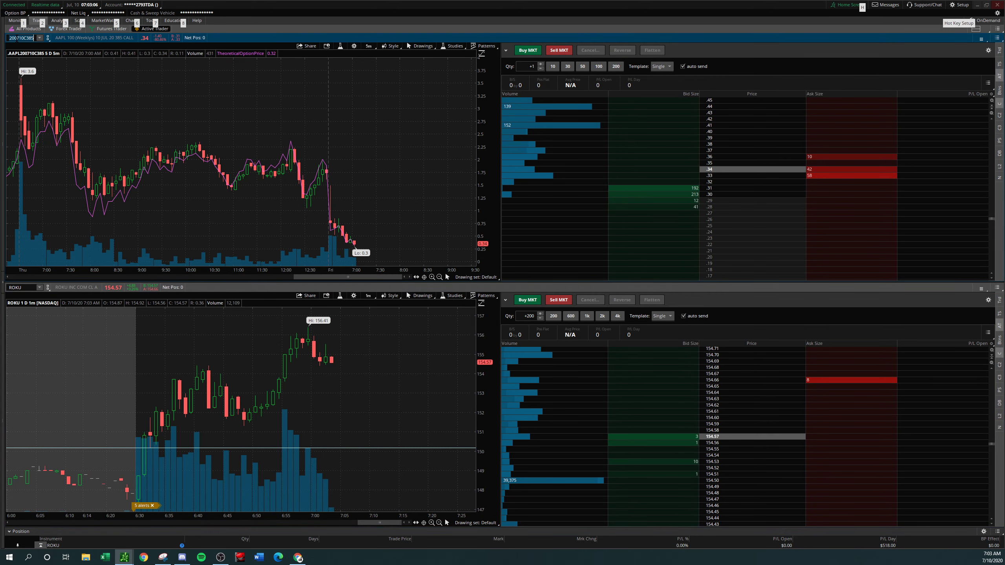
pyautogui.press('Return')
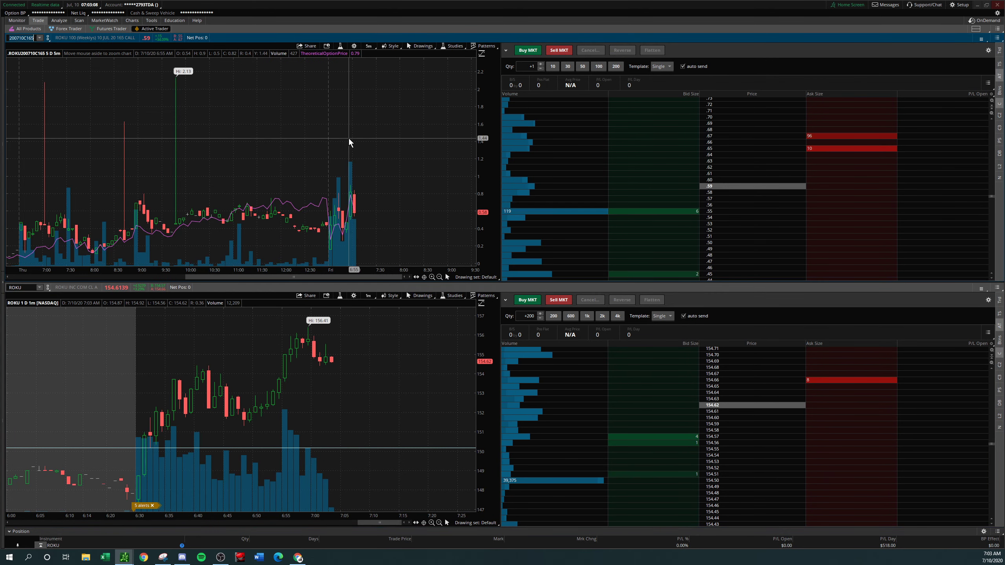
# Step: Place a one-contract buy limit at .50, then raise it to .53 until it fills
pyautogui.moveTo(272, 155); pyautogui.dragTo(411, 157)
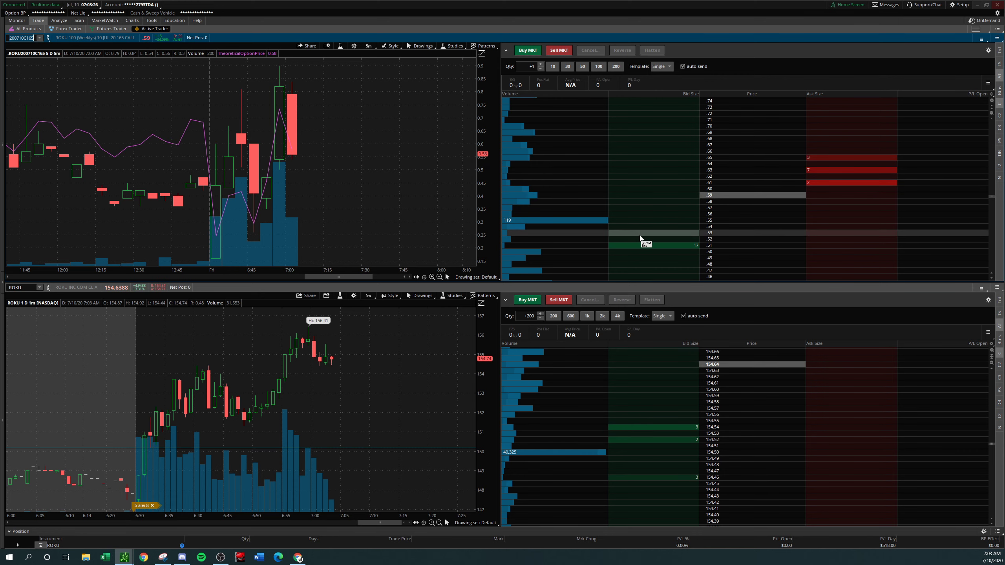
pyautogui.scroll(-3, 645, 237)
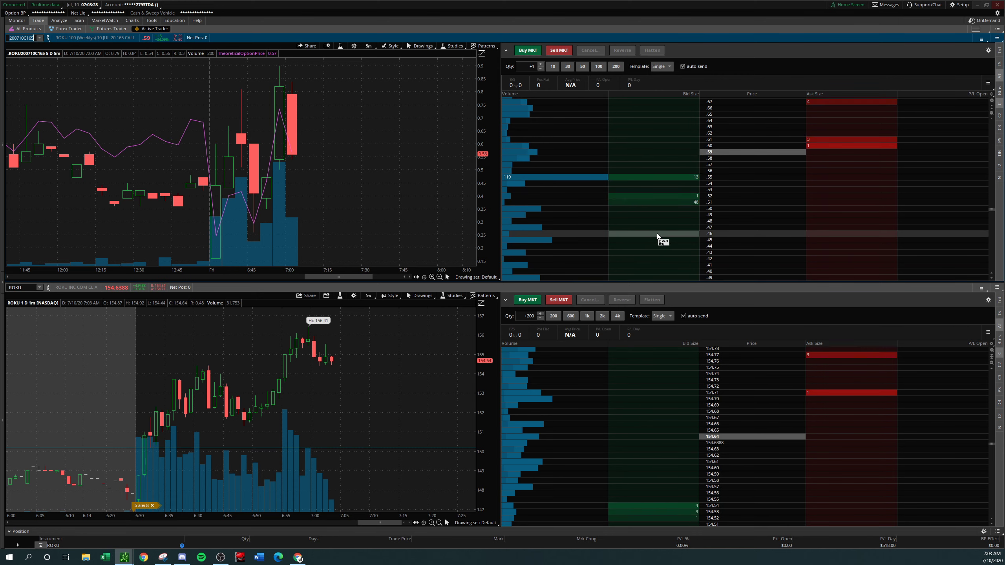
pyautogui.click(657, 209)
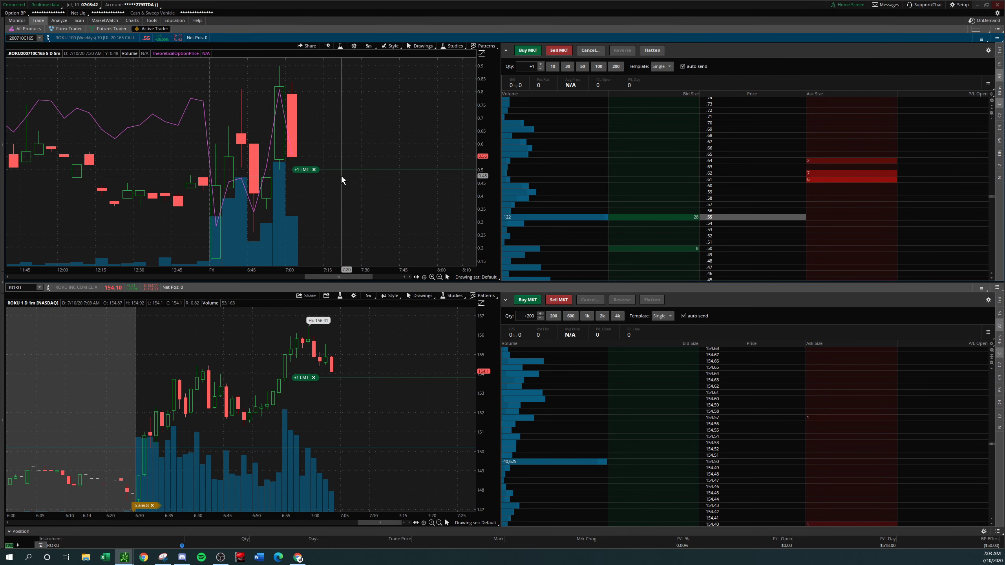
pyautogui.moveTo(303, 171); pyautogui.dragTo(298, 167)
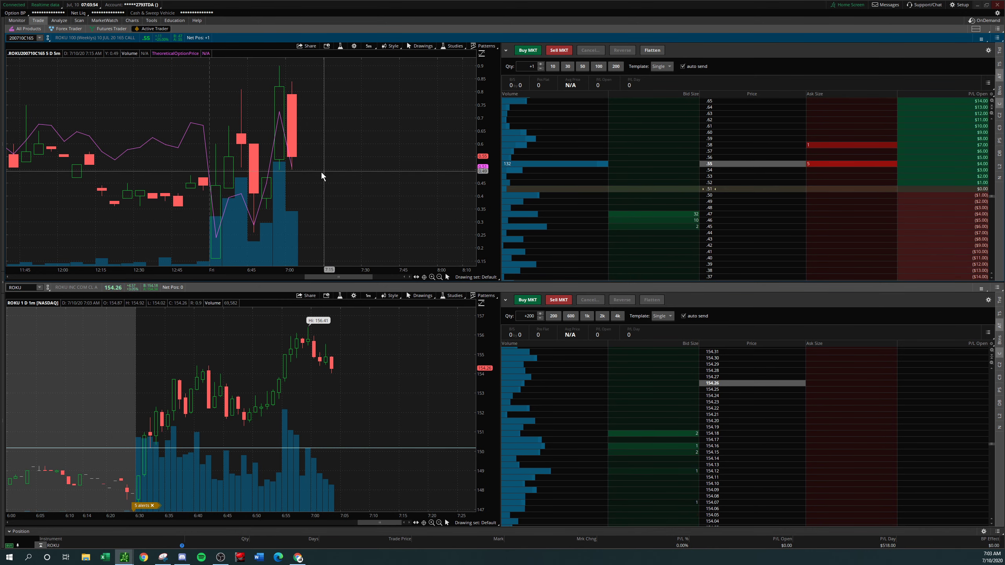
# Step: Draw a horizontal Price Level at 153.98 on the ROKU 1-minute chart
pyautogui.rightClick(355, 357)
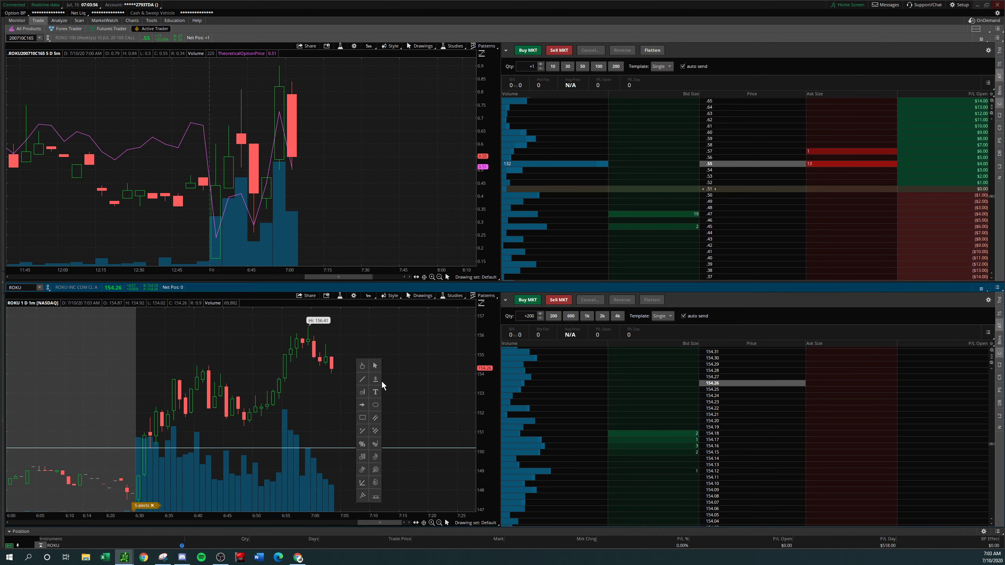
pyautogui.click(369, 370)
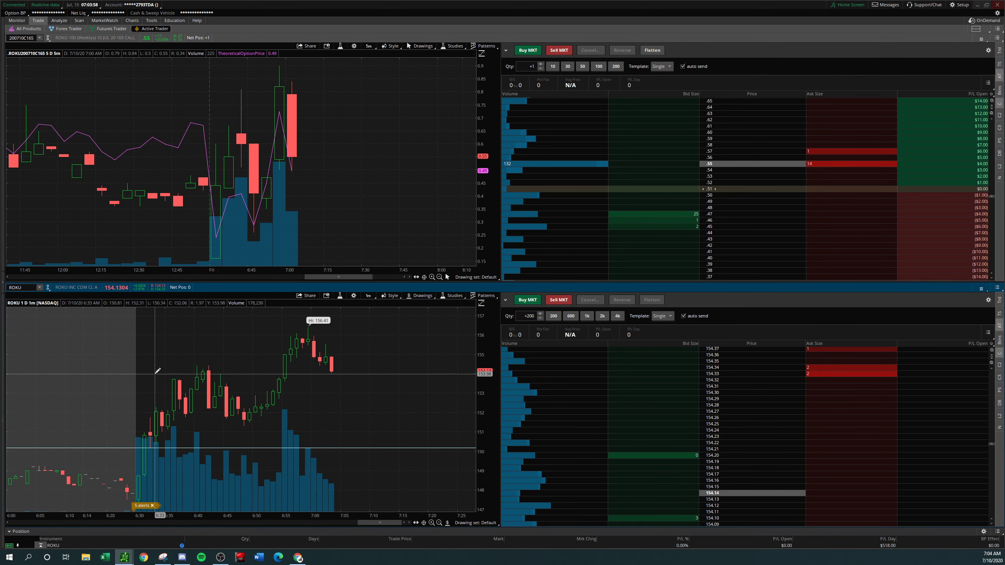
pyautogui.click(155, 374)
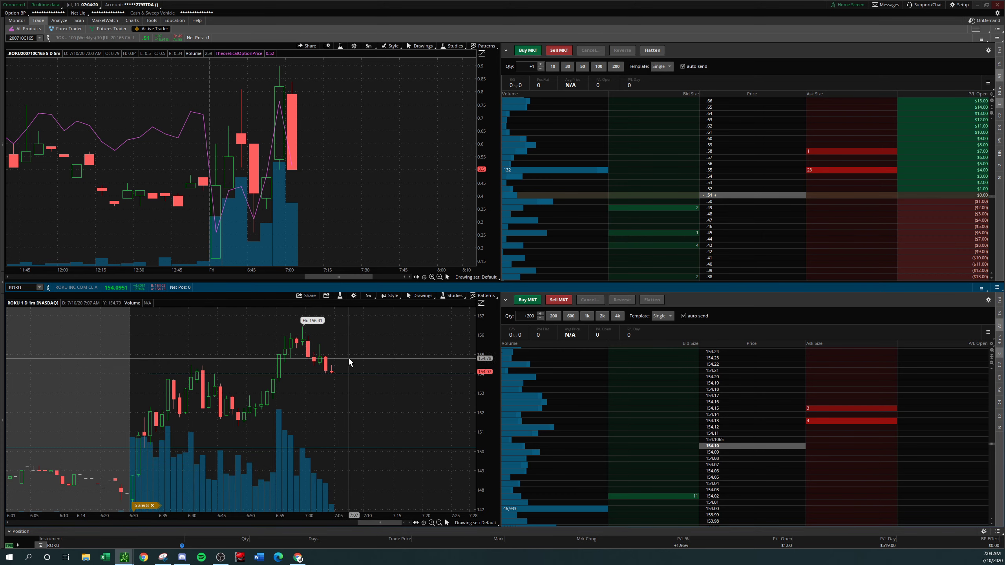
pyautogui.scroll(-5, 337, 381)
pyautogui.scroll(8, 420, 375)
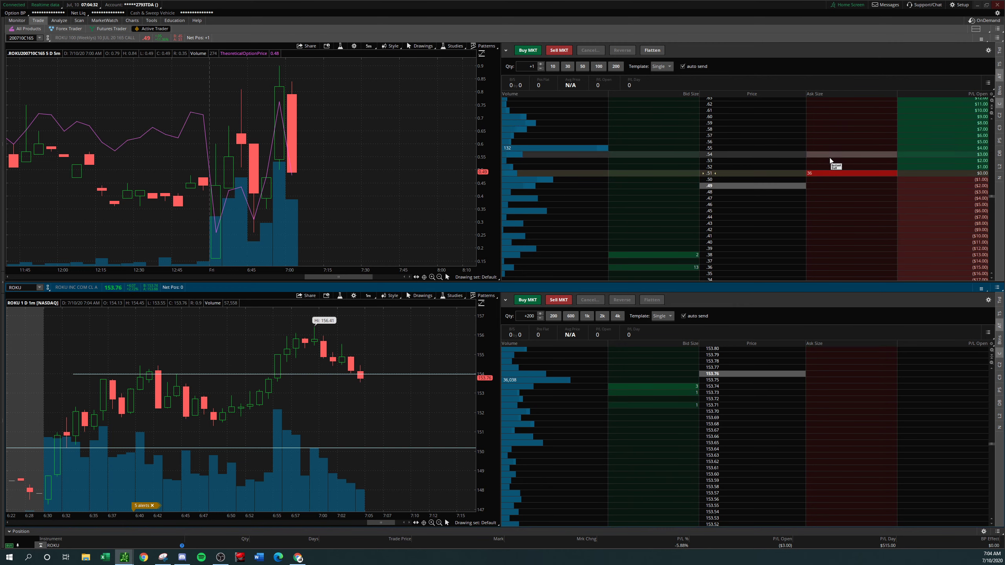
pyautogui.scroll(3, 831, 151)
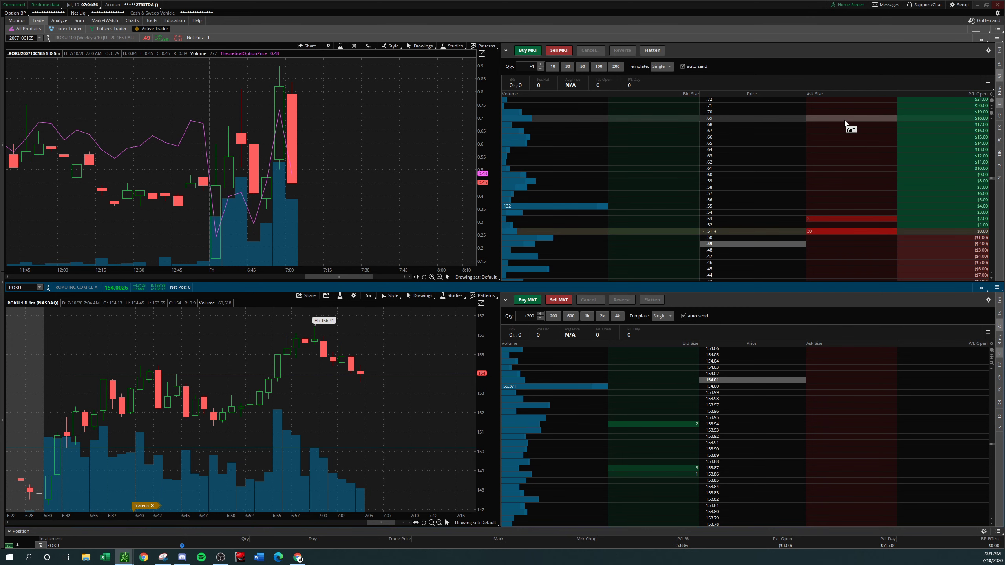
# Step: Start a trendline on the option chart, then cancel it
pyautogui.middleClick(325, 173)
pyautogui.click(333, 194)
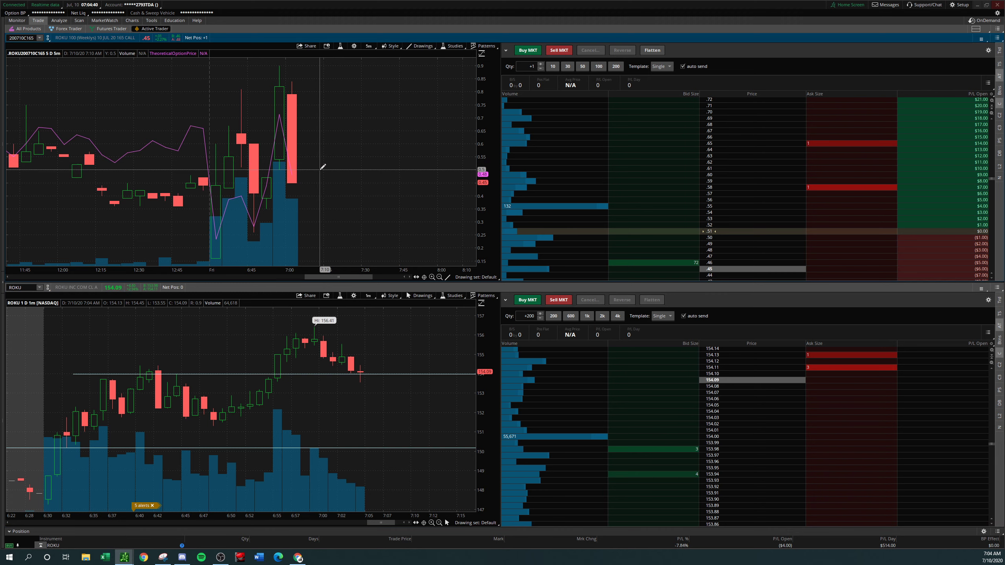
pyautogui.click(320, 166)
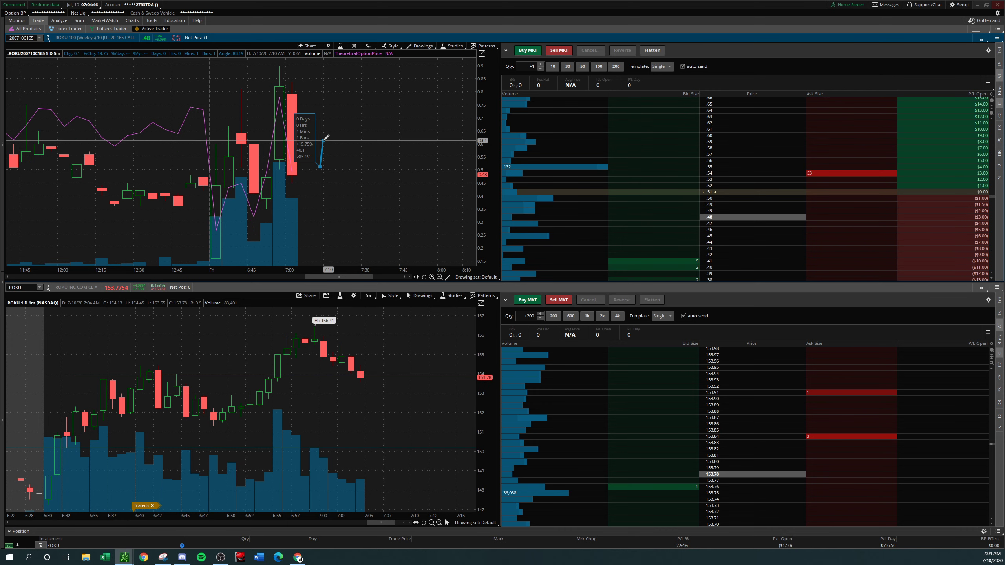
pyautogui.rightClick(327, 141)
pyautogui.press('Escape')
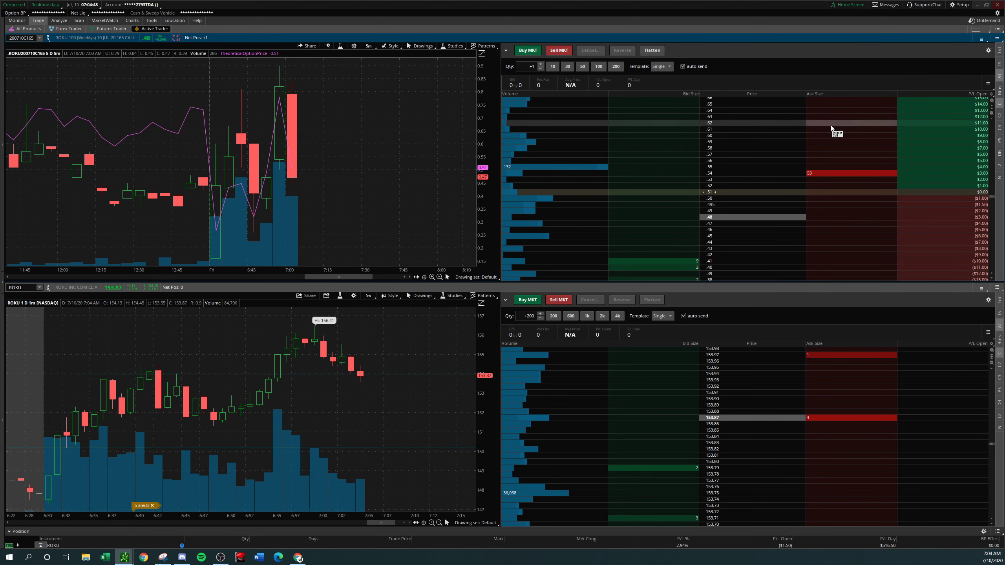
# Step: Place a one-contract sell limit at .61 and raise it to .63
pyautogui.click(831, 130)
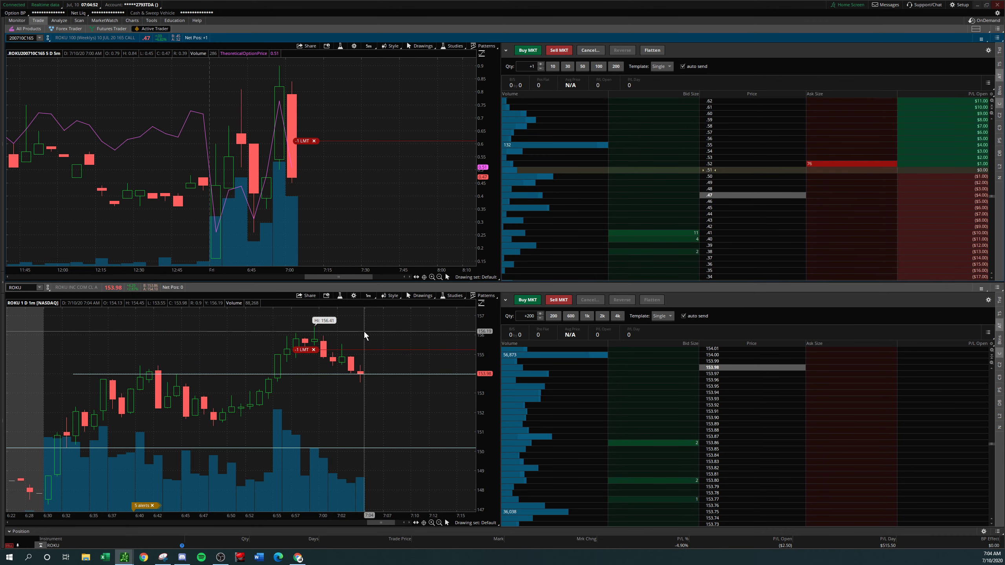
pyautogui.scroll(-2, 365, 331)
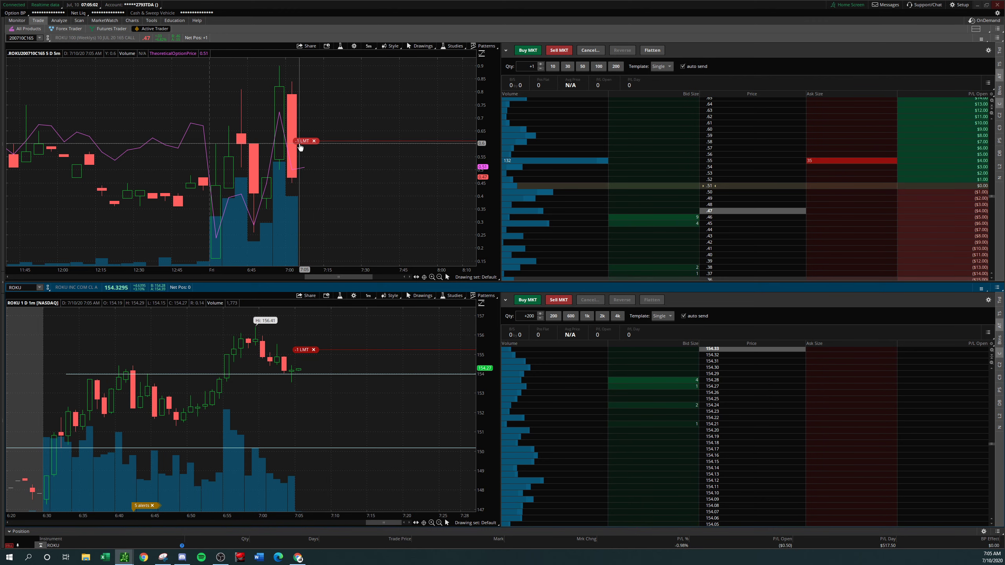
pyautogui.moveTo(313, 141); pyautogui.dragTo(305, 120)
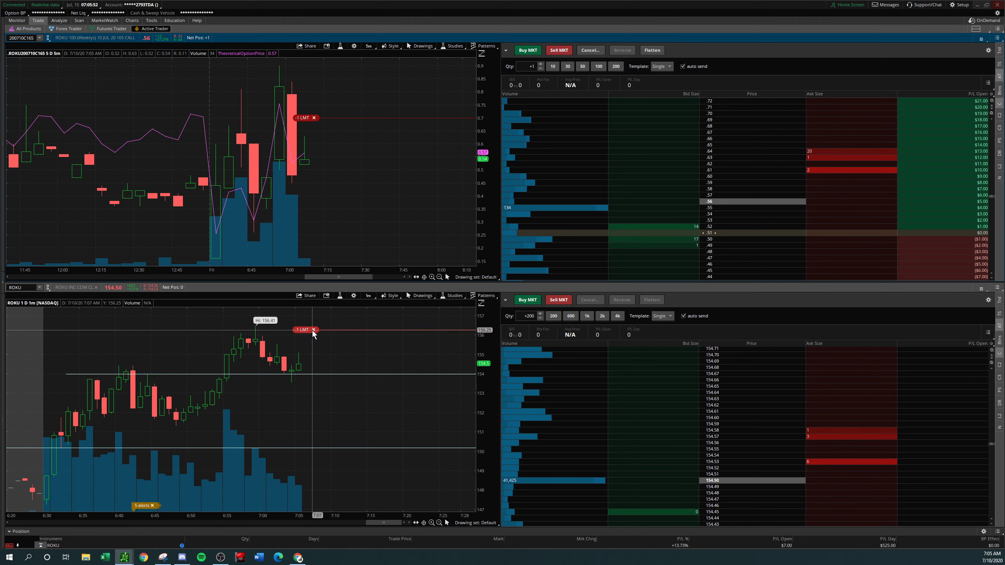
# Step: Cancel the sell limit and a trial sell stop near .39, then choose the OCO template
pyautogui.click(313, 330)
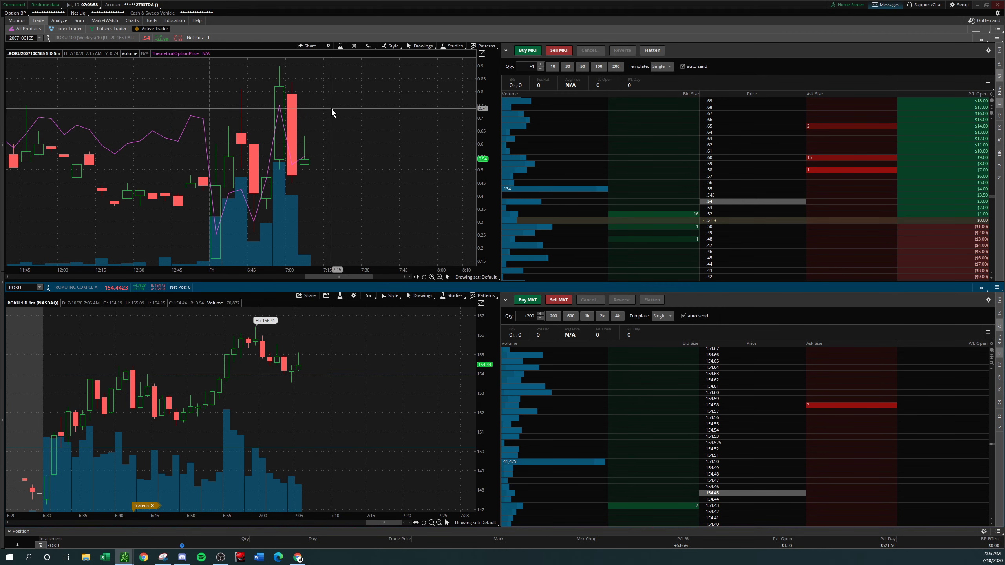
pyautogui.scroll(-3, 831, 234)
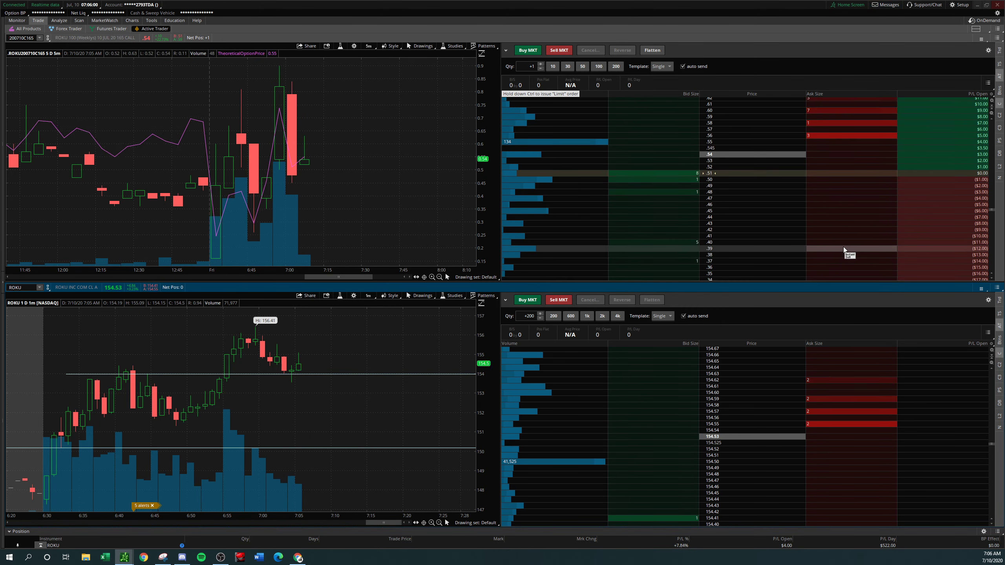
pyautogui.click(845, 249)
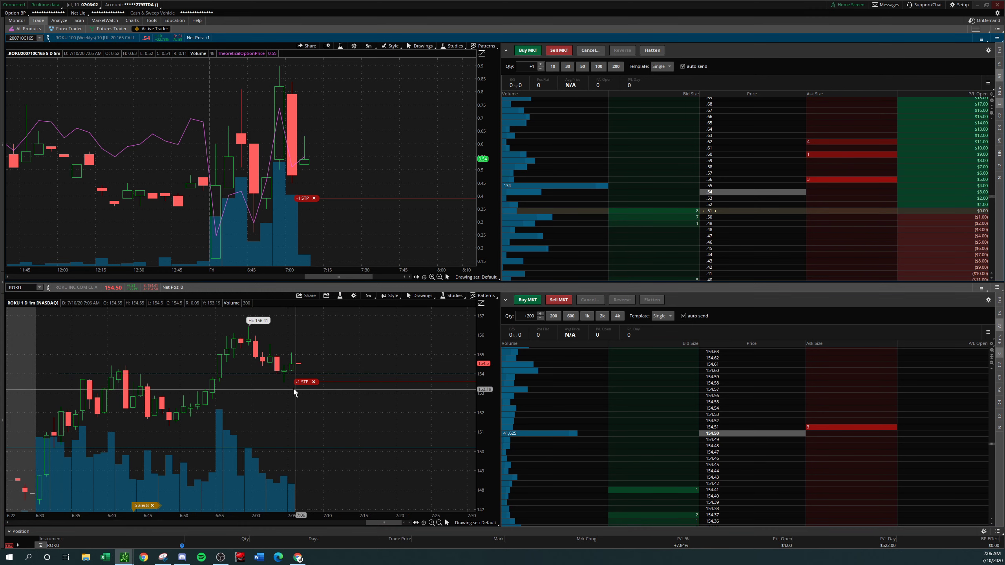
pyautogui.click(314, 381)
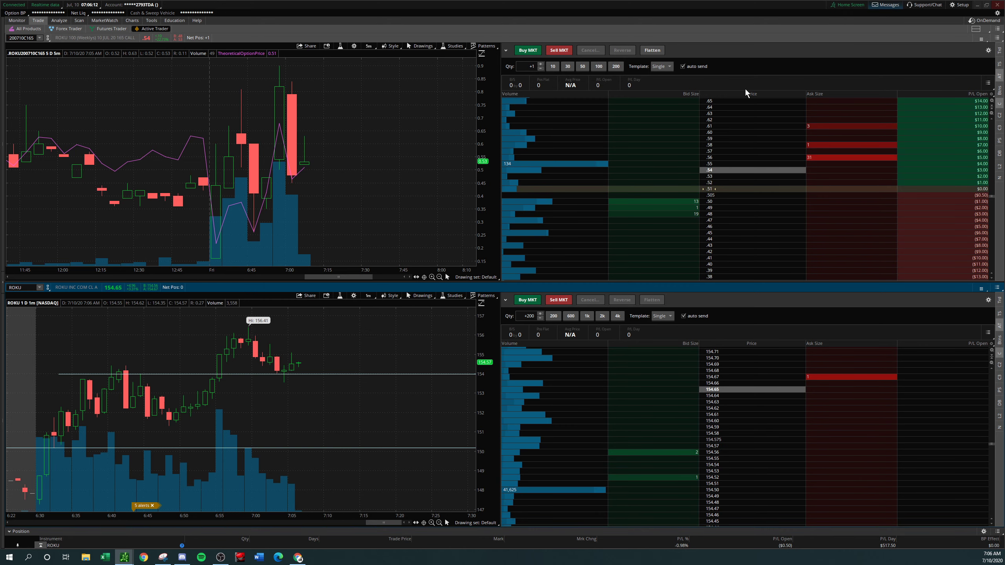
pyautogui.click(669, 66)
pyautogui.click(654, 86)
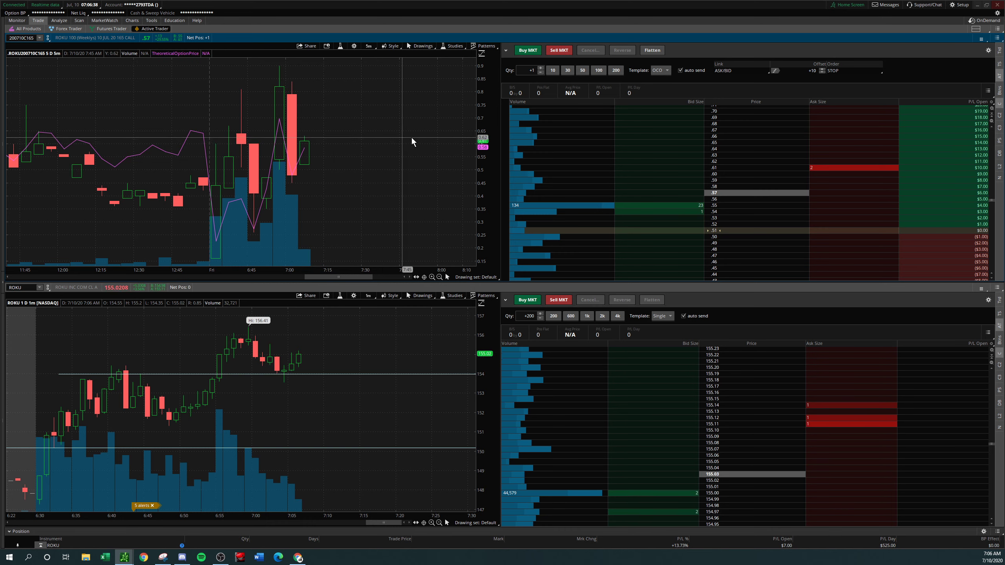
# Step: Link the OCO bracket to MARK and sell one call at .71 with it
pyautogui.click(739, 71)
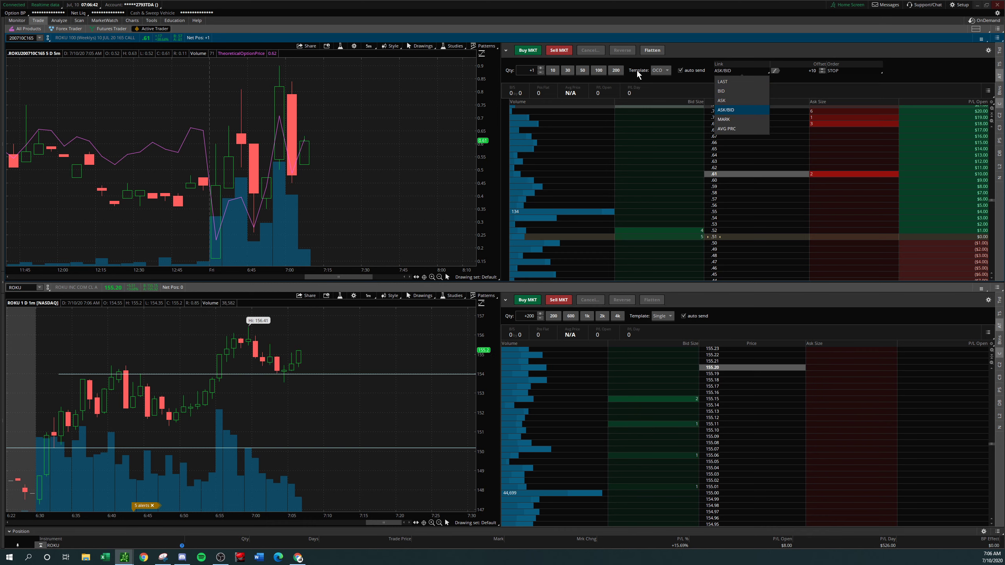
pyautogui.click(661, 71)
pyautogui.click(649, 99)
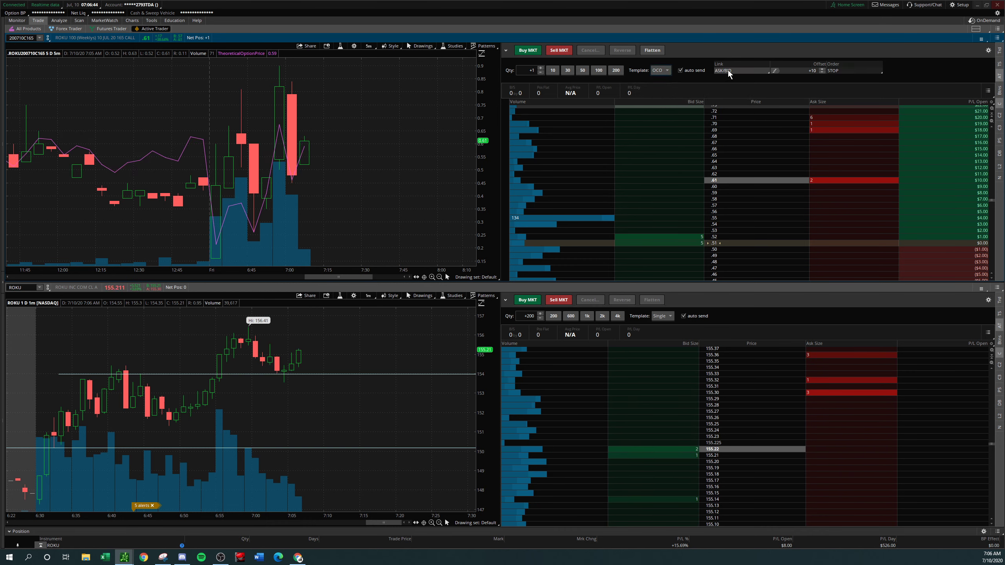
pyautogui.click(730, 74)
pyautogui.click(724, 120)
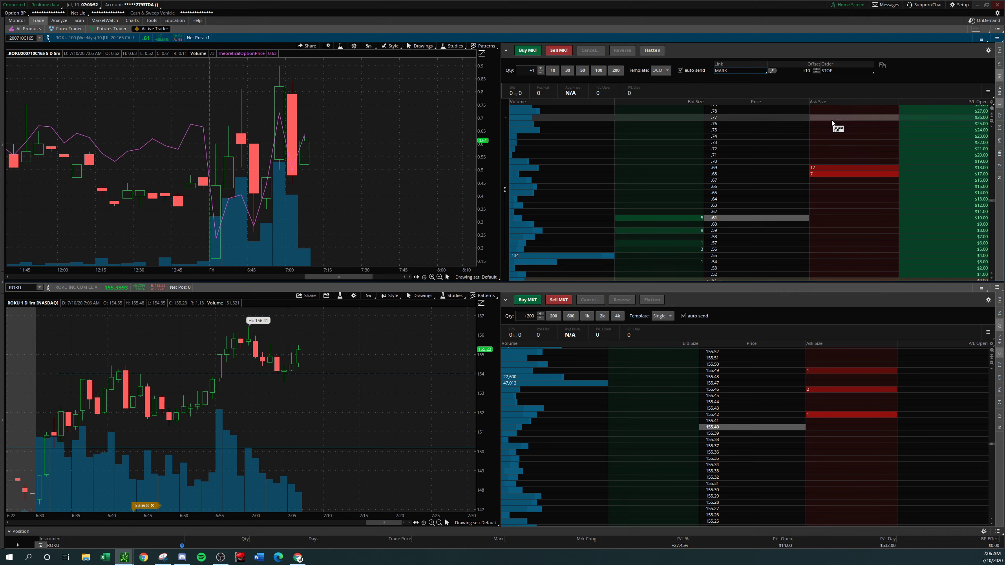
pyautogui.scroll(3, 847, 138)
pyautogui.scroll(-5, 845, 135)
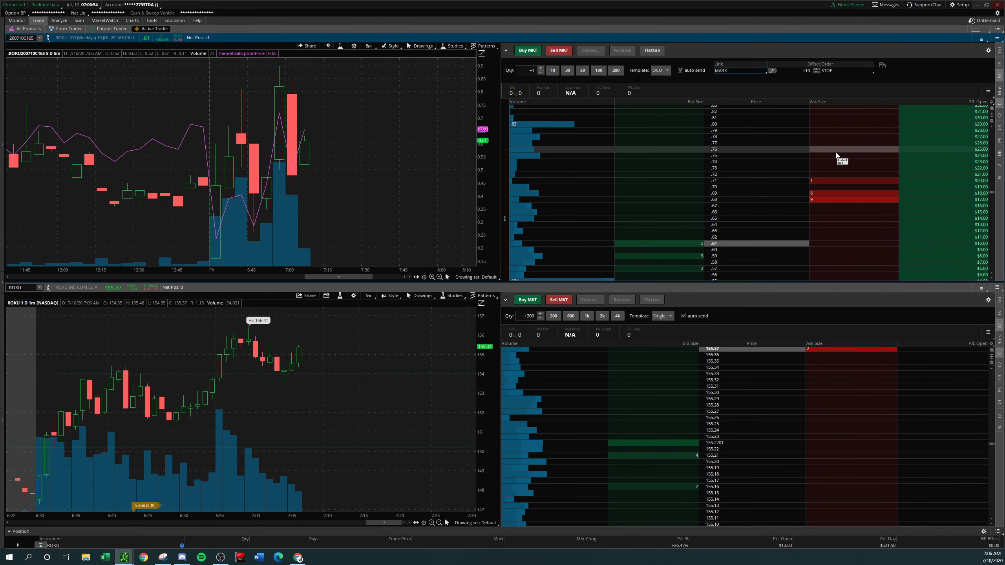
pyautogui.click(837, 168)
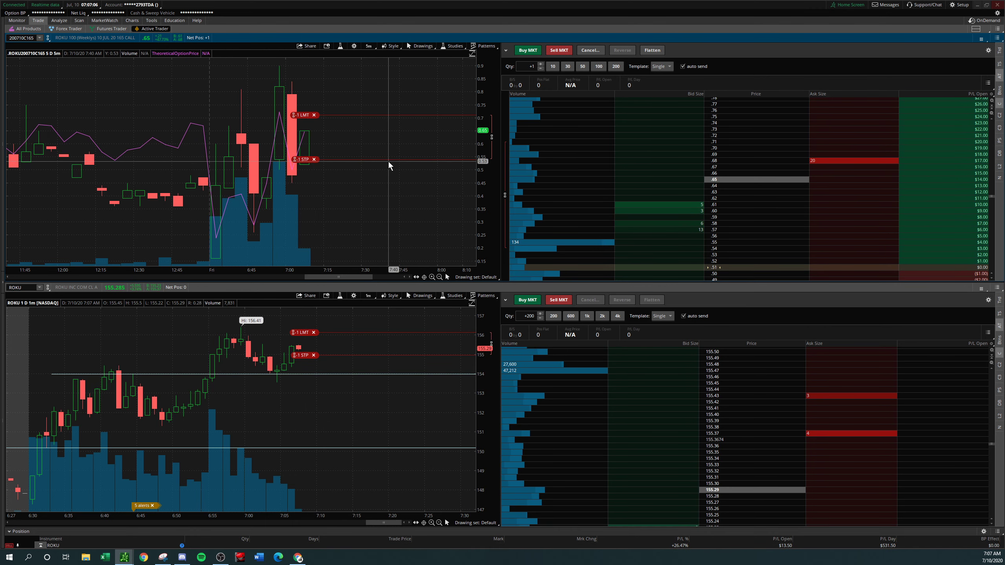
pyautogui.scroll(-6, 841, 208)
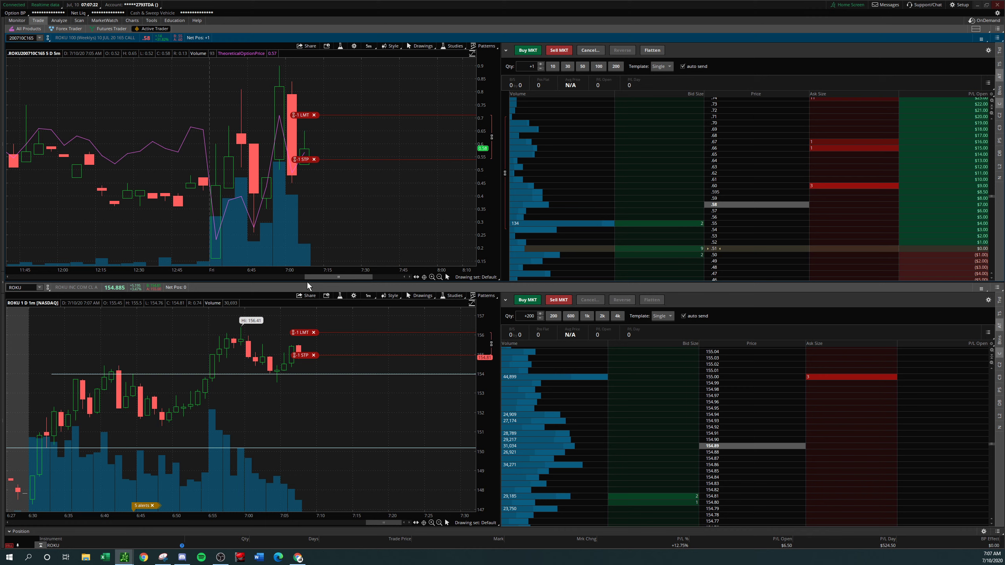
# Step: Lower the stop to about .43, then start and discard a trendline on the option chart
pyautogui.moveTo(311, 162); pyautogui.dragTo(310, 190)
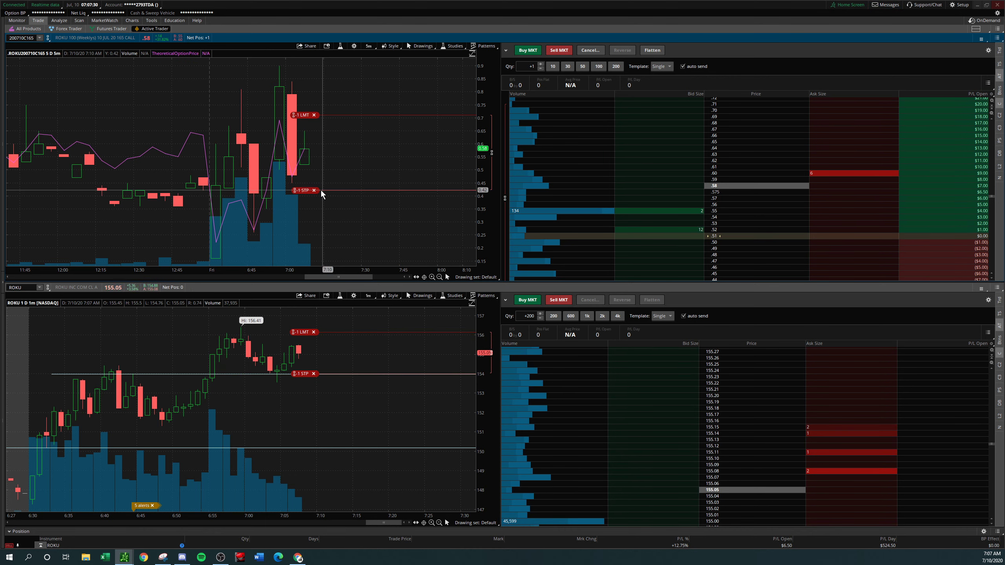
pyautogui.scroll(-4, 790, 219)
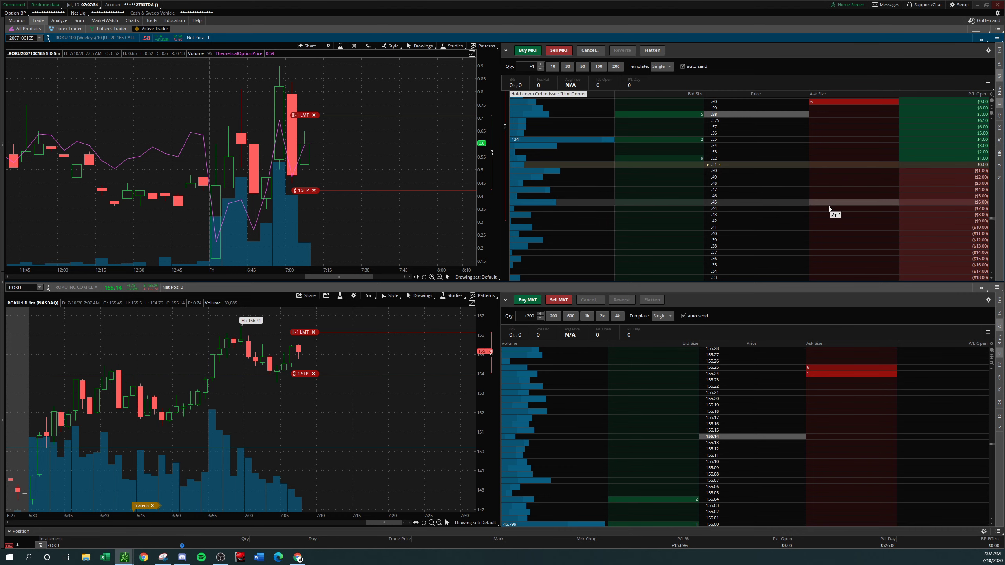
pyautogui.middleClick(354, 159)
pyautogui.click(361, 179)
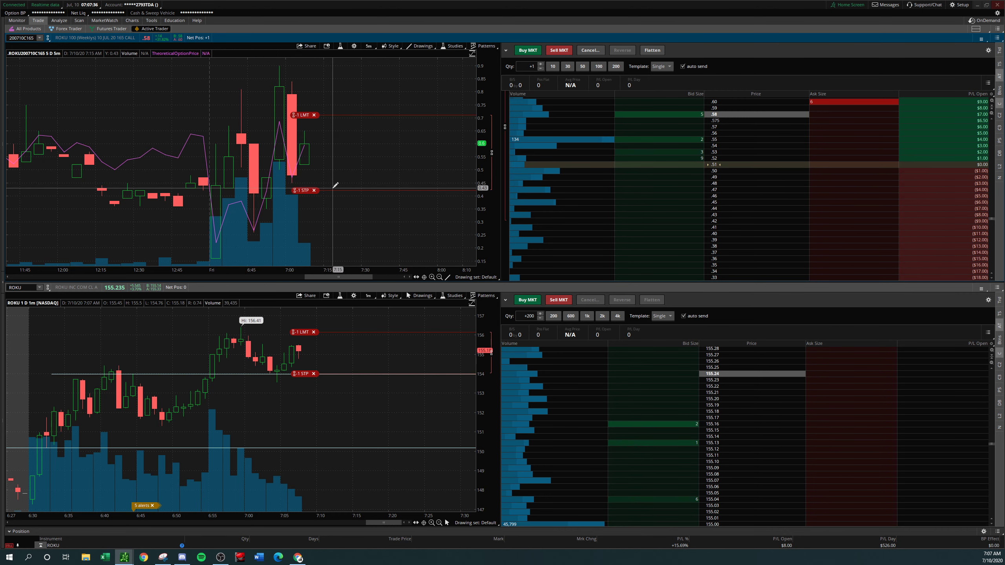
pyautogui.click(330, 191)
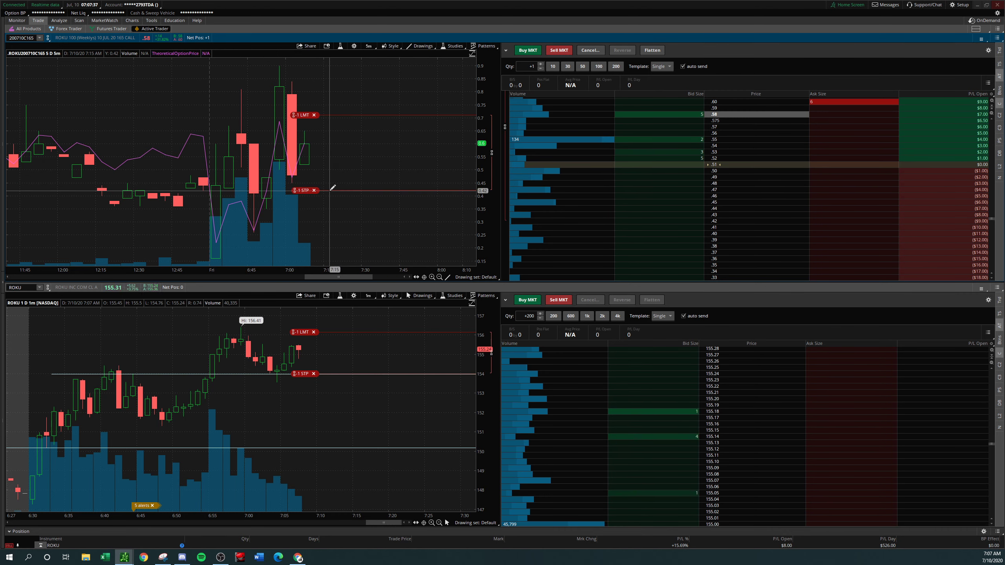
pyautogui.middleClick(341, 167)
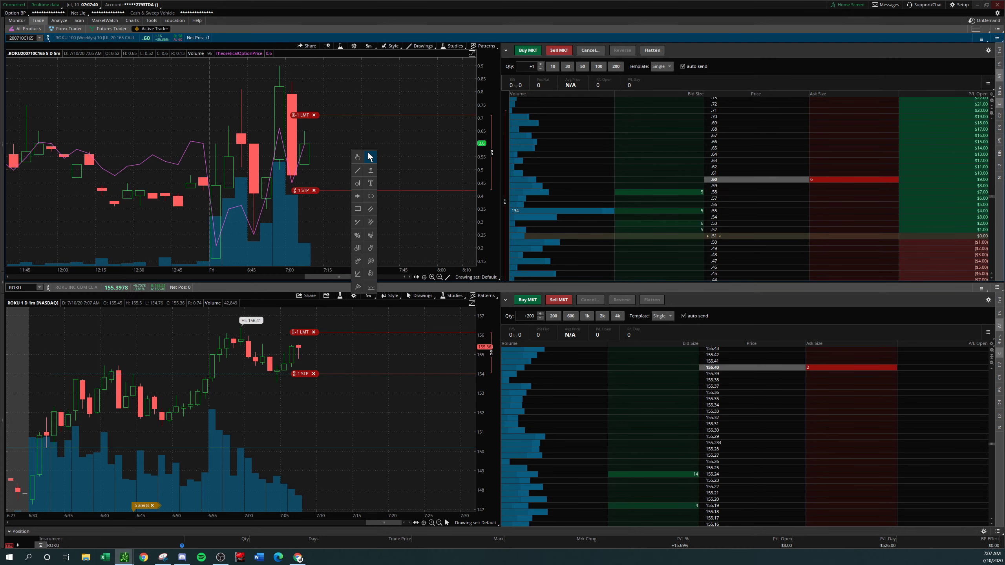
pyautogui.press('Escape')
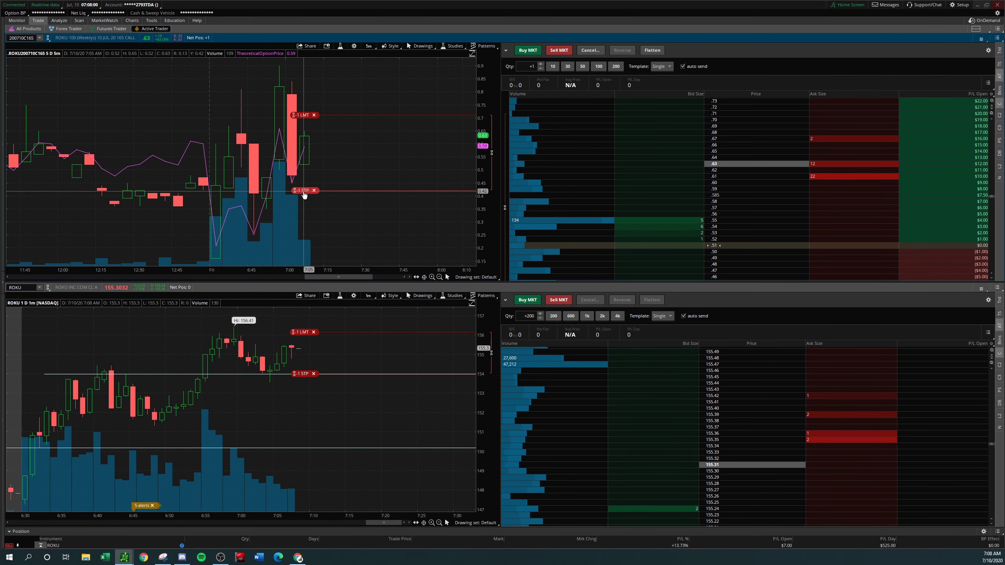
# Step: Move the stop up to .45 and the limit sell down to .65
pyautogui.moveTo(303, 190); pyautogui.dragTo(303, 183)
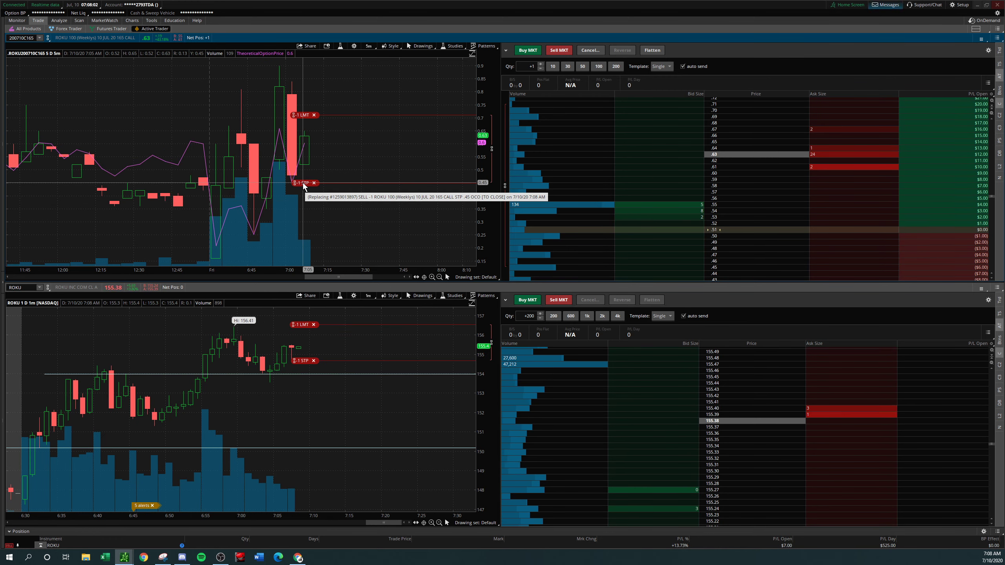
pyautogui.moveTo(305, 117); pyautogui.dragTo(305, 139)
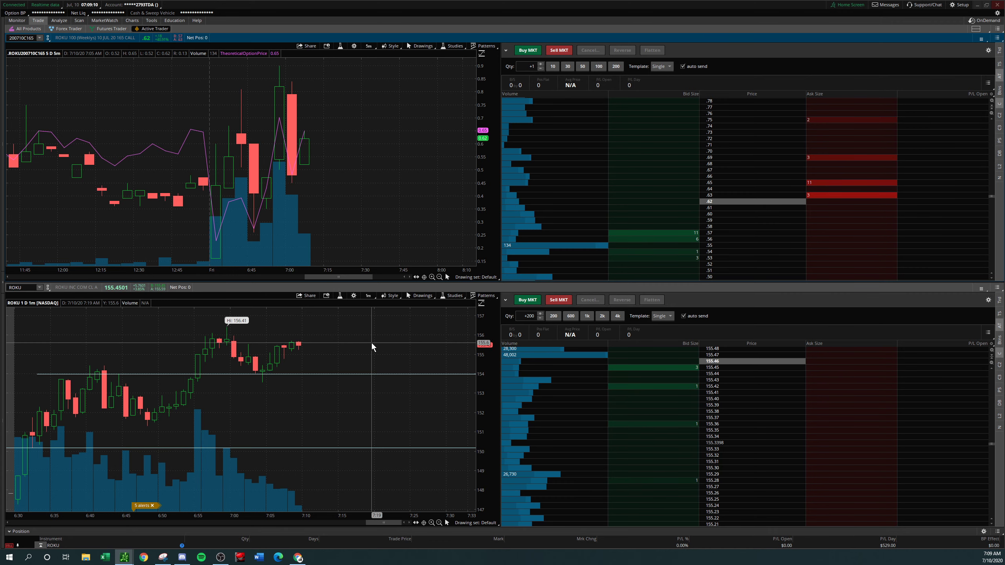
# Step: Zoom out the ROKU chart, check its time frames, and drag the second window onscreen
pyautogui.scroll(-5, 372, 343)
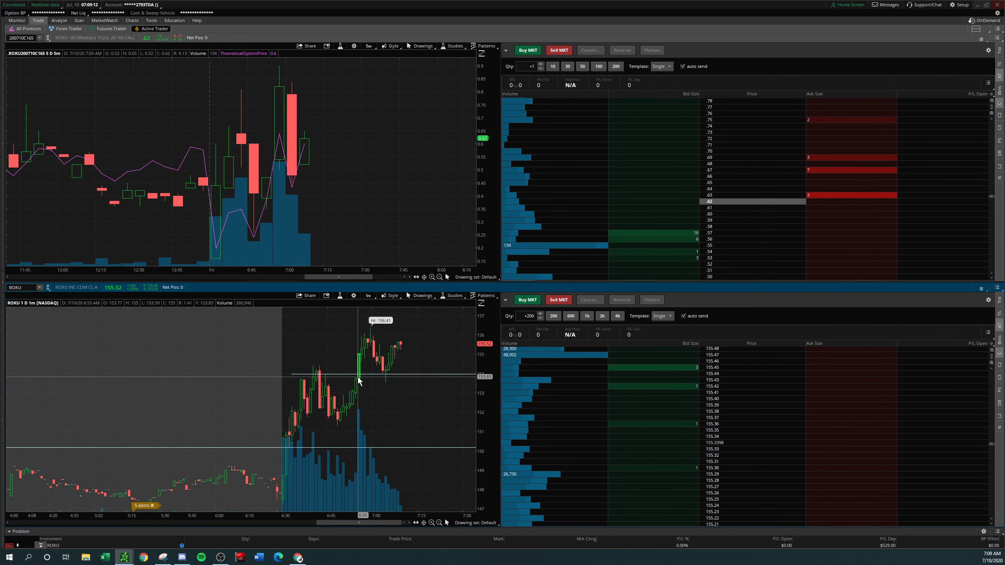
pyautogui.click(368, 295)
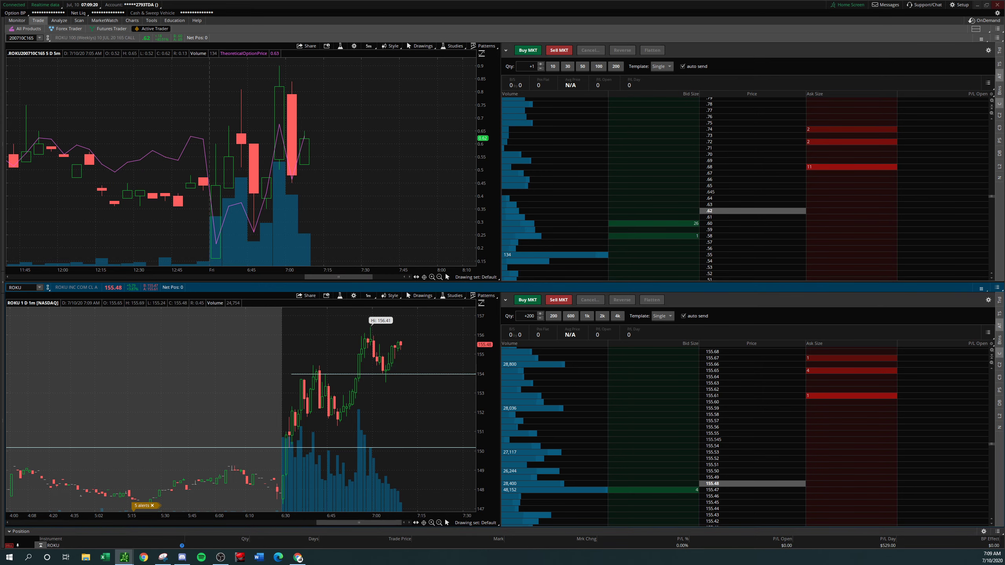
pyautogui.moveTo(1004, 45); pyautogui.dragTo(438, 34)
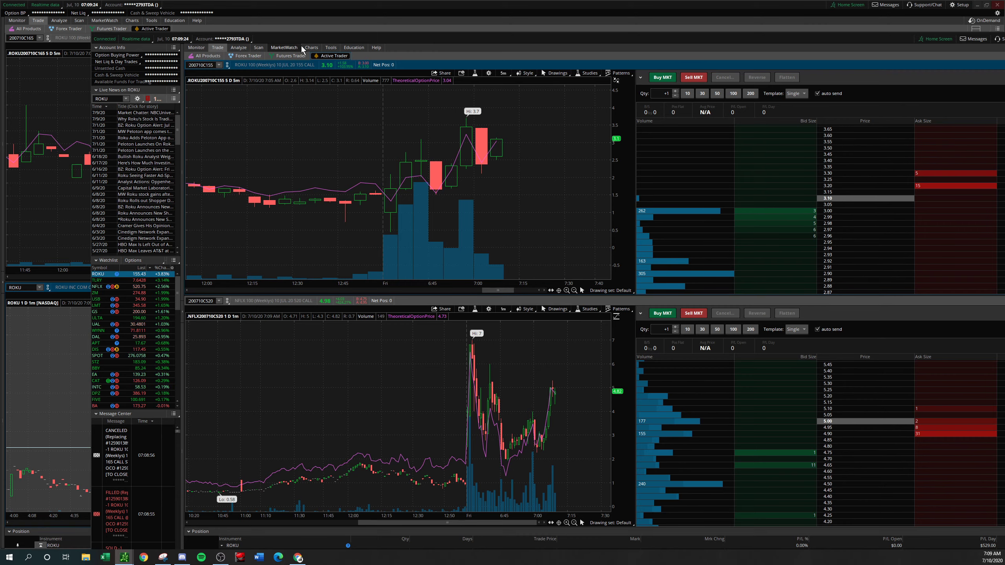
# Step: Switch the second window to its Charts grid and drag it over the trading layout
pyautogui.click(313, 48)
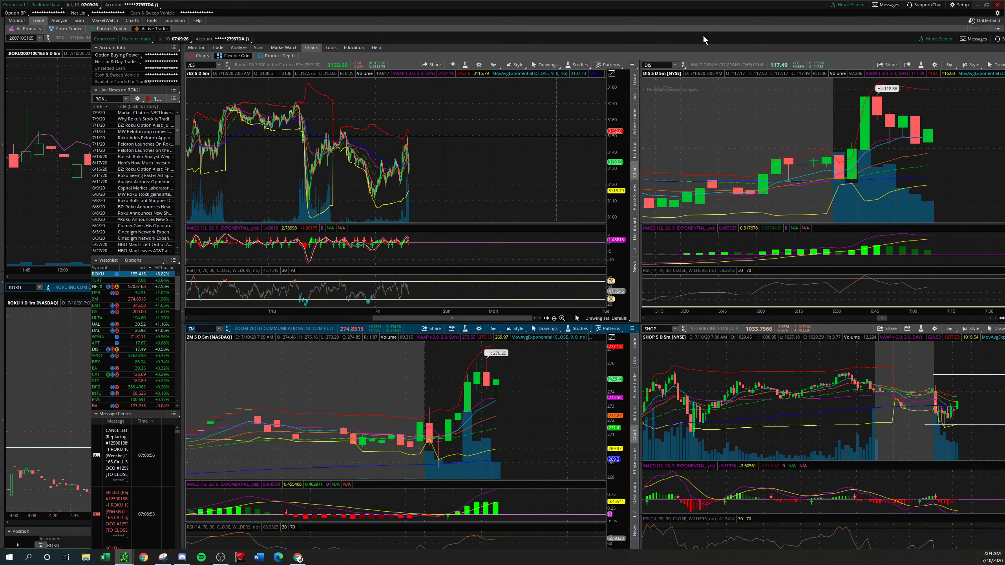
pyautogui.moveTo(704, 35); pyautogui.dragTo(1004, 60)
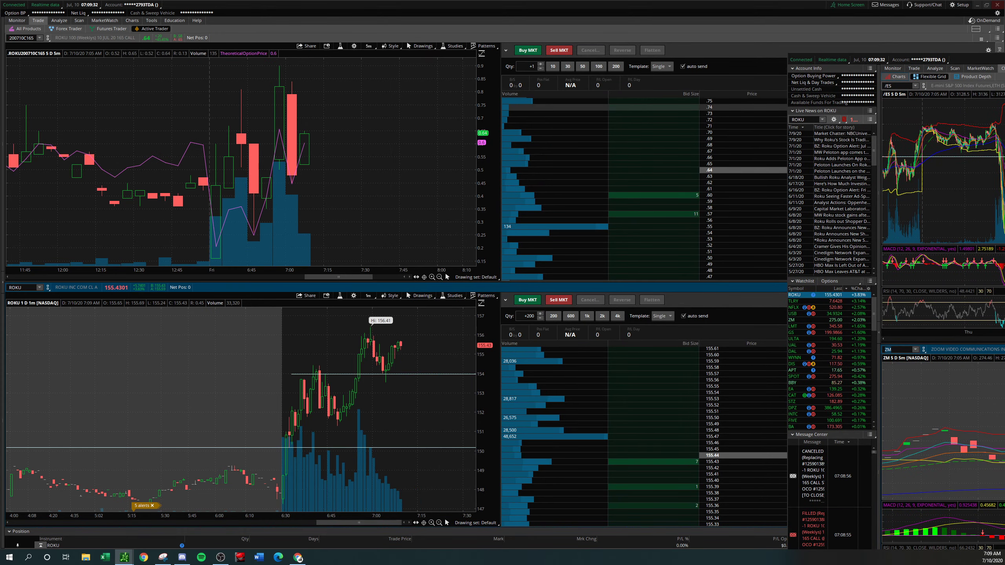
pyautogui.moveTo(988, 60); pyautogui.dragTo(204, 12)
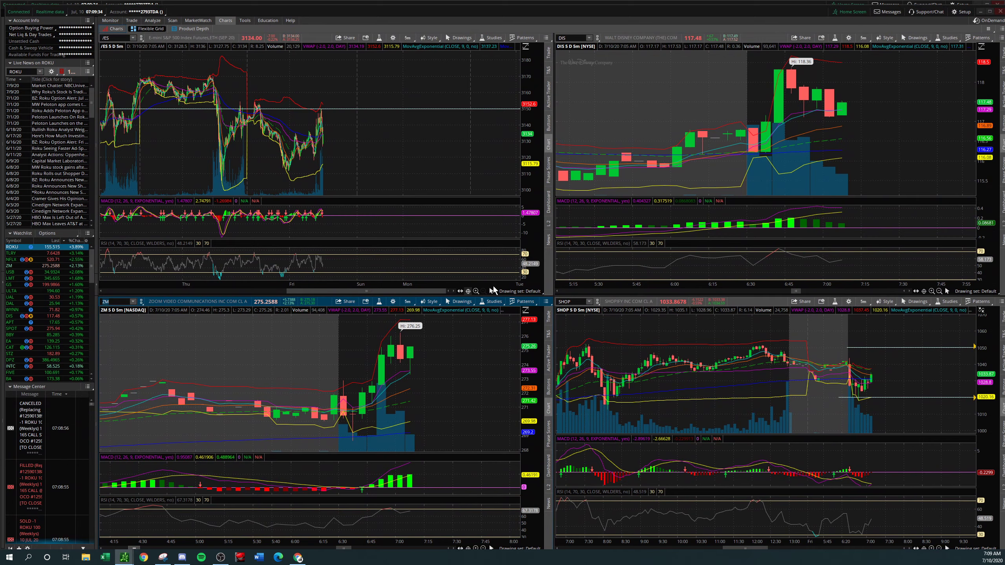
# Step: Load ROKU into the DIS and SHOP charts, setting the lower one to 1D:1m
pyautogui.click(571, 39)
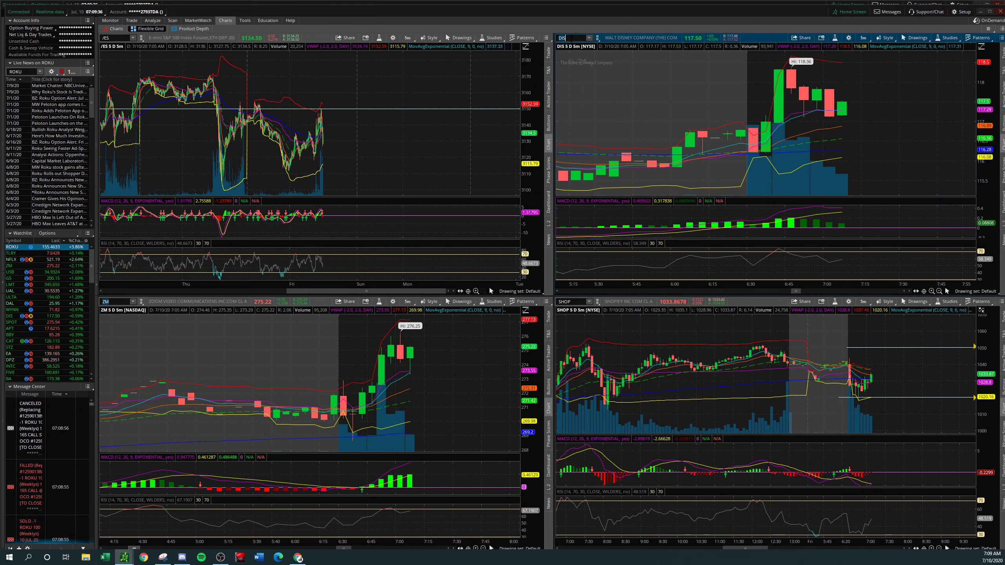
pyautogui.write('ROKU')
pyautogui.press('Return')
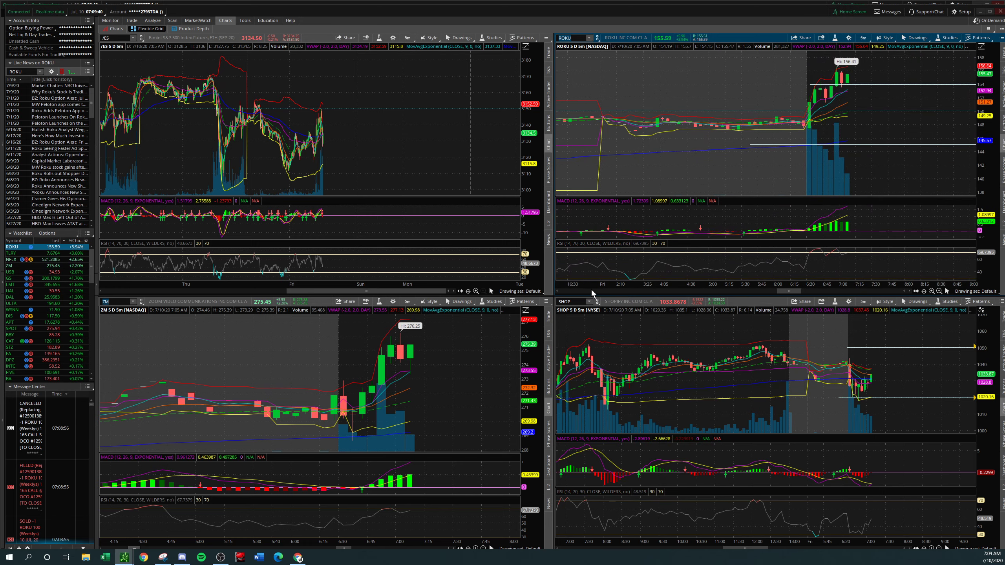
pyautogui.click(574, 303)
pyautogui.write('ROKU')
pyautogui.press('Return')
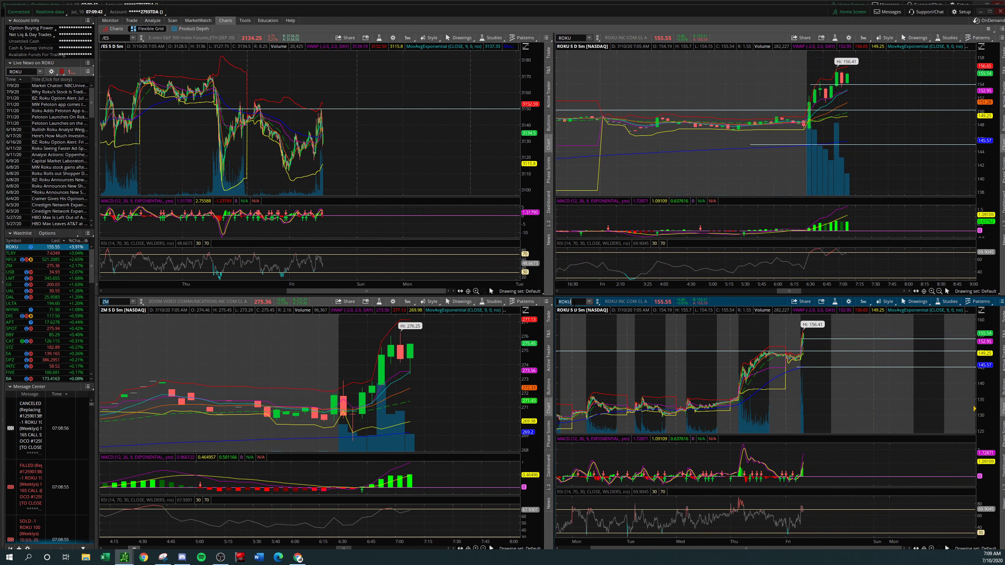
pyautogui.click(863, 302)
pyautogui.click(843, 336)
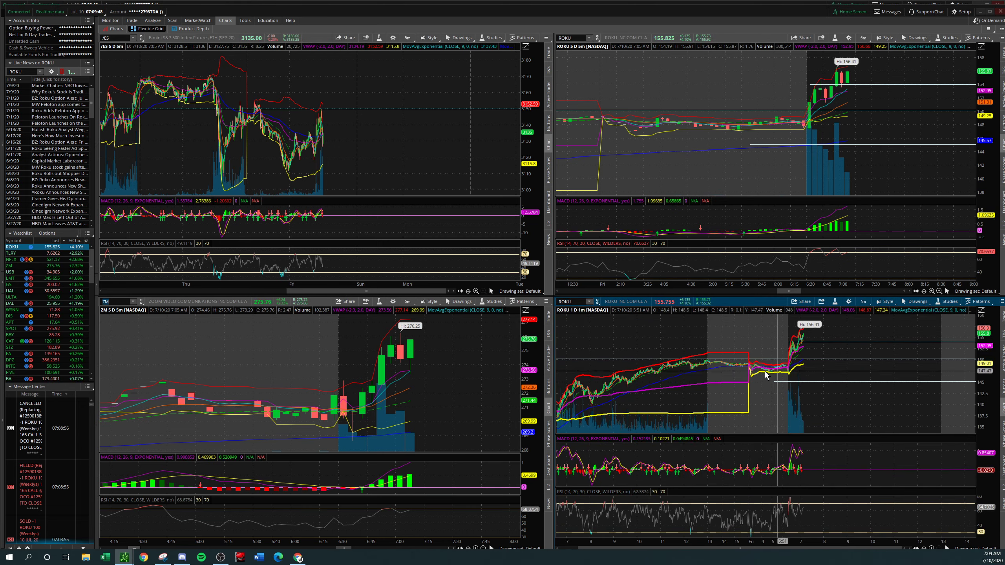